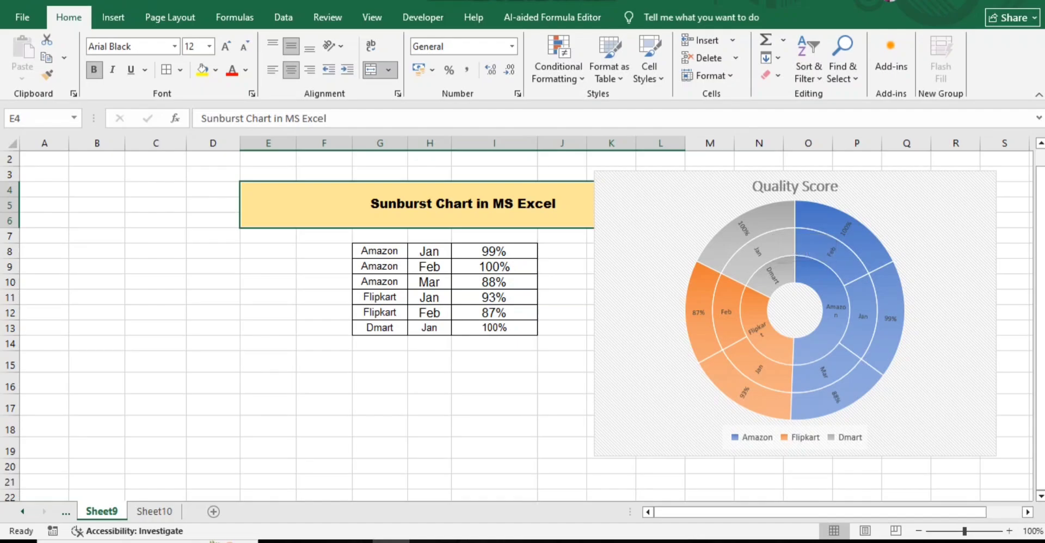
mouse_move(802, 409)
mouse_move(847, 386)
left_click(904, 392)
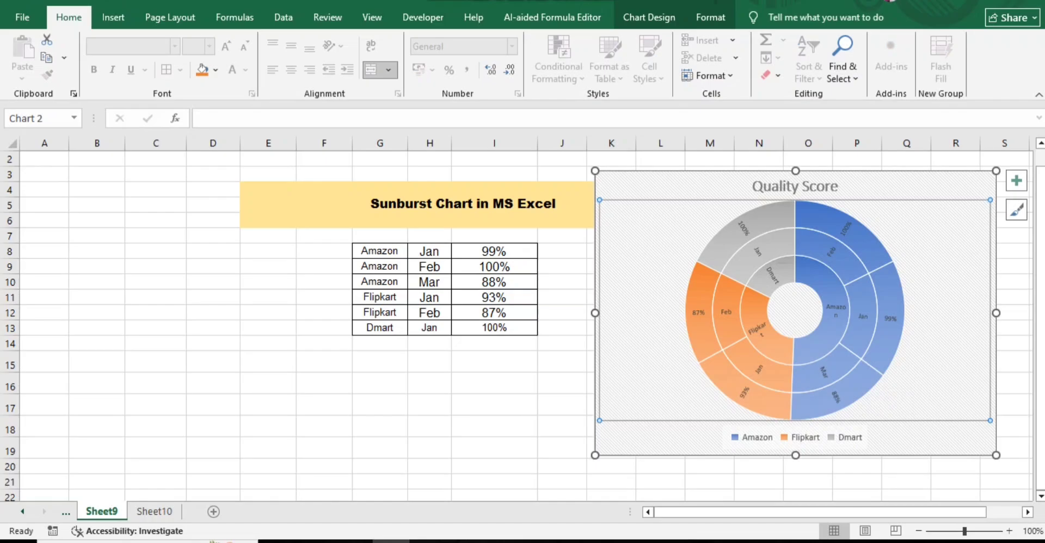
key("Escape")
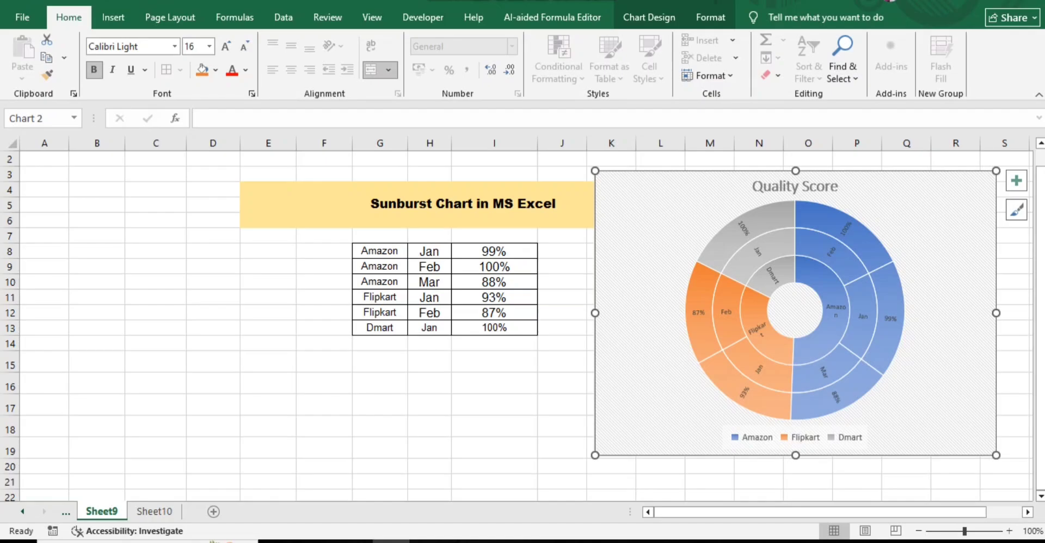
left_click(416, 204)
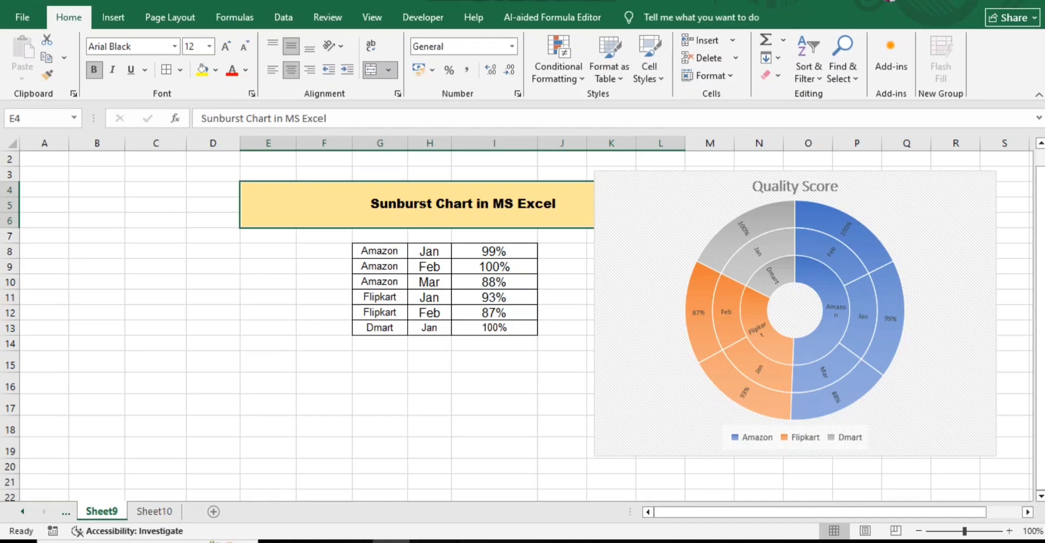
- Delete the existing Quality Score sunburst chart from the sheet
left_click(942, 310)
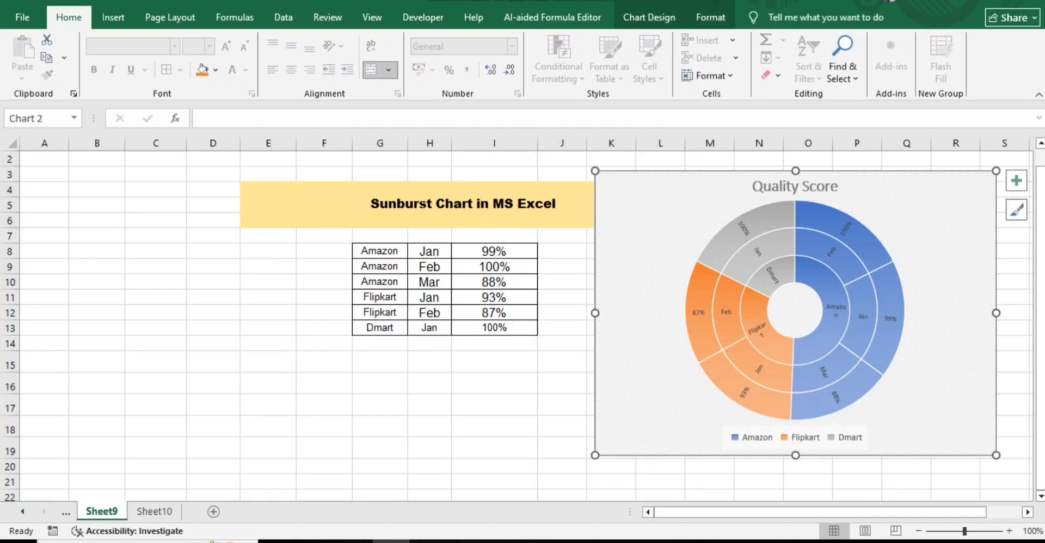
key("Delete")
- Examine the company, month and percentage columns of the data table in G8:I13
left_click(379, 251)
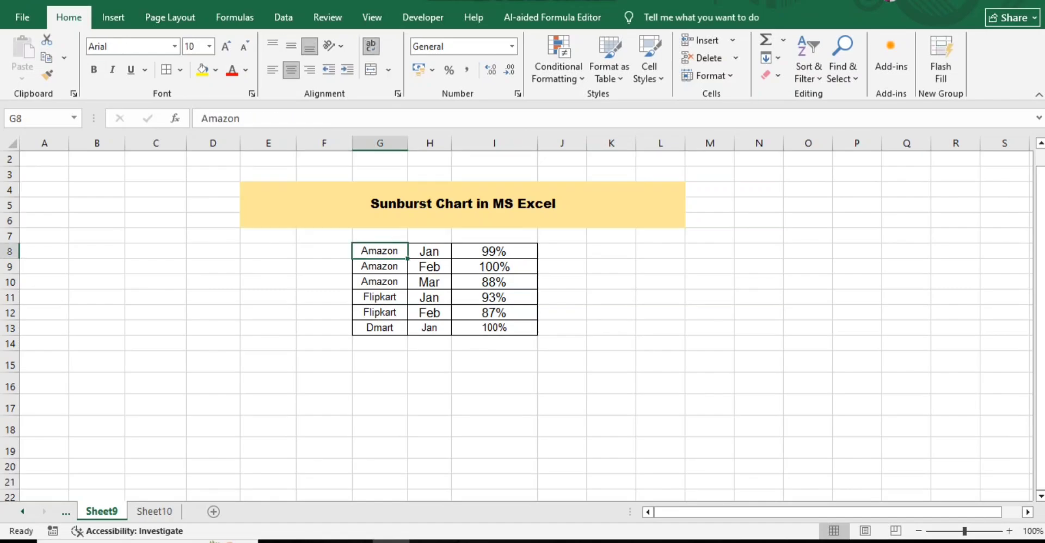
left_click_drag(380, 251, 380, 328)
left_click(429, 251)
key("shift+Down")
key("shift+Down")
key("shift+Down")
key("shift+Down")
key("shift+Down")
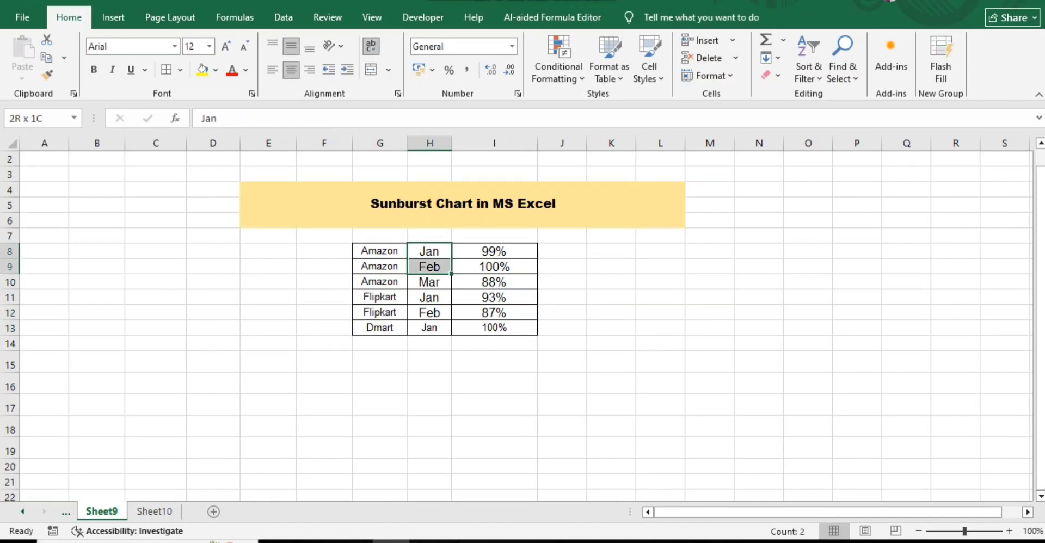
key("Right")
key("shift+Down")
key("shift+Down")
key("shift+Down")
key("shift+Down")
key("shift+Down")
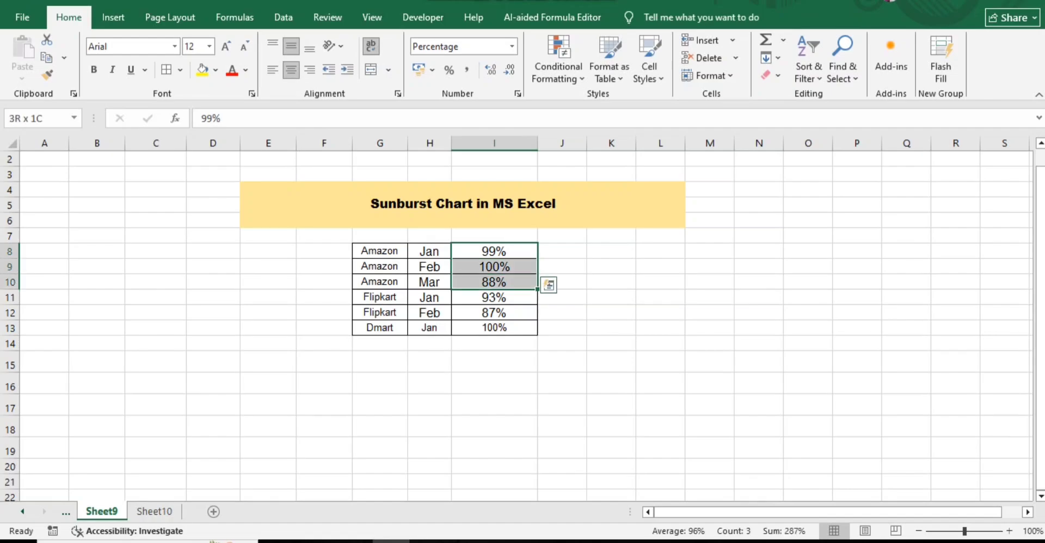
key("Left")
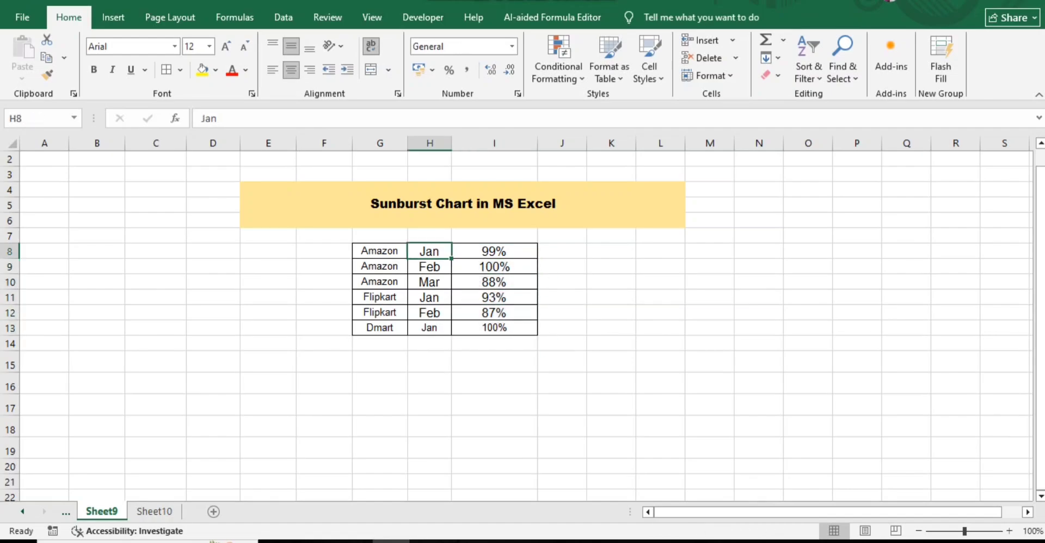
- Insert a Sunburst chart based on the whole data table G8:I13
key("ctrl+a")
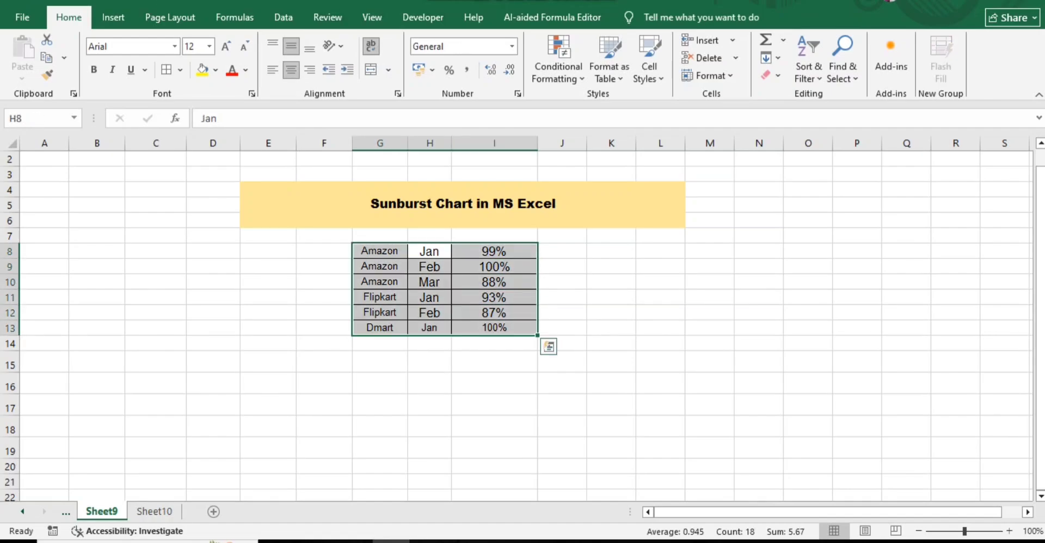
left_click(113, 16)
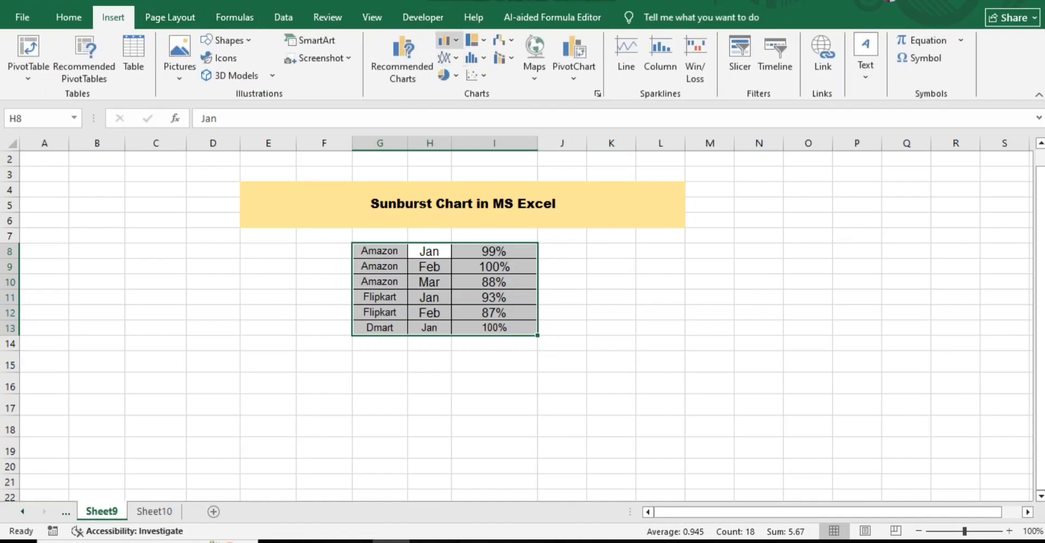
left_click(448, 39)
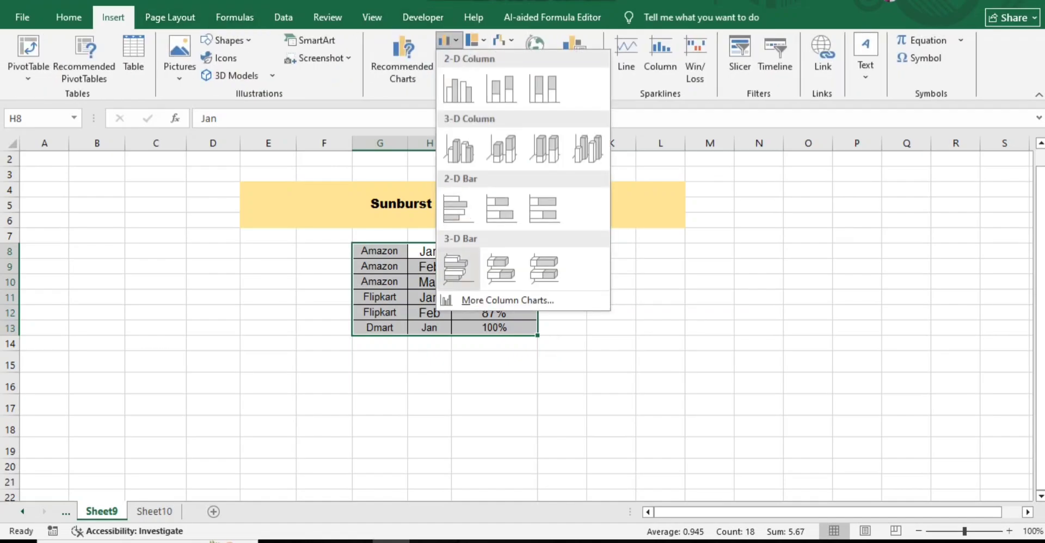
left_click(508, 300)
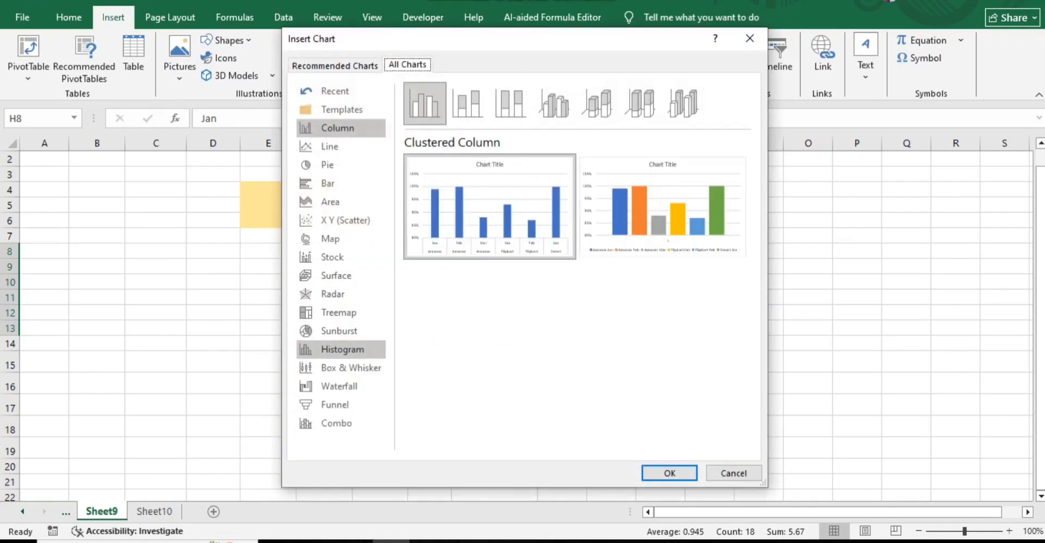
left_click(339, 331)
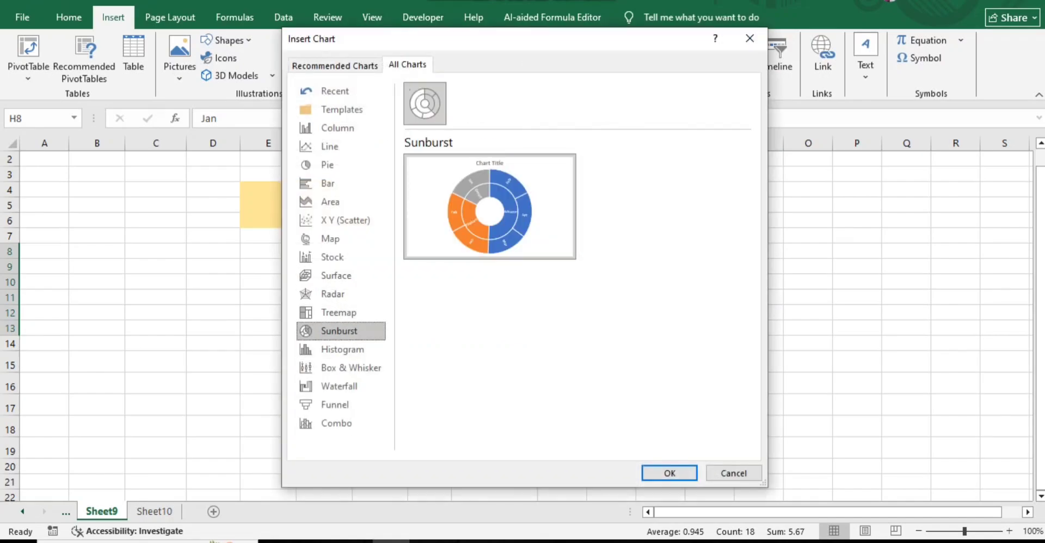
left_click(669, 473)
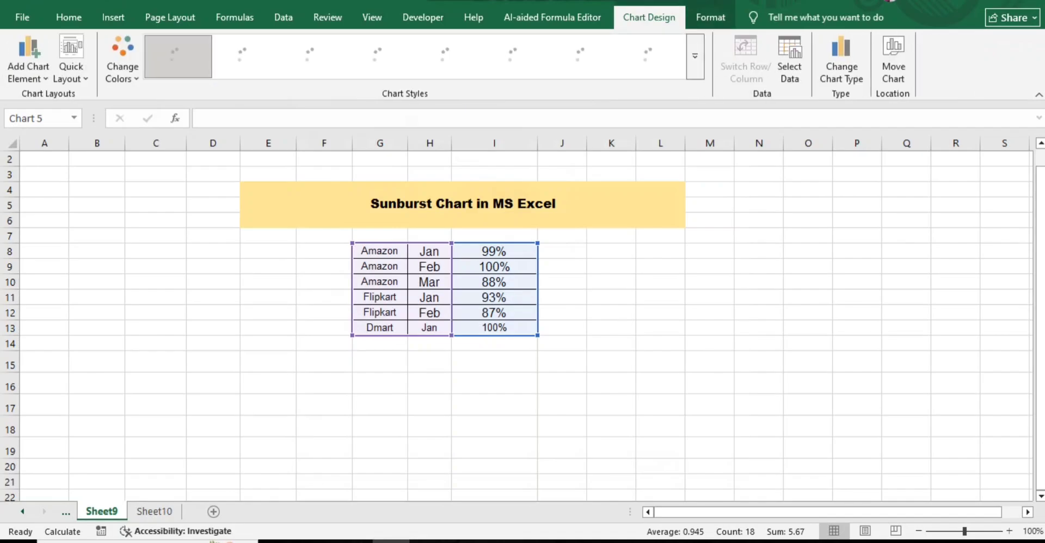
- Move the new sunburst chart beside the data table so that the source cells are uncovered
left_click_drag(392, 332, 621, 318)
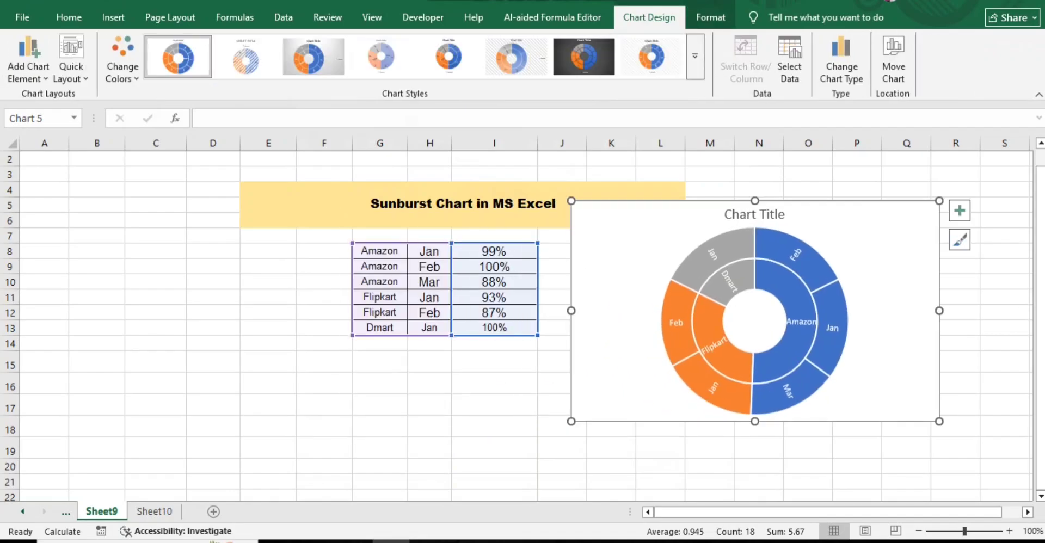
left_click(621, 318)
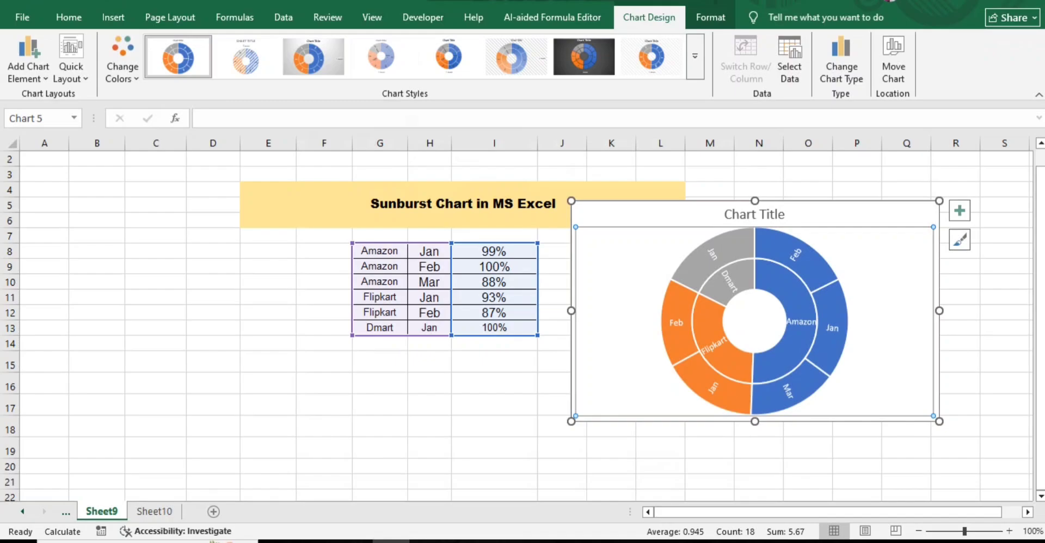
left_click(660, 217)
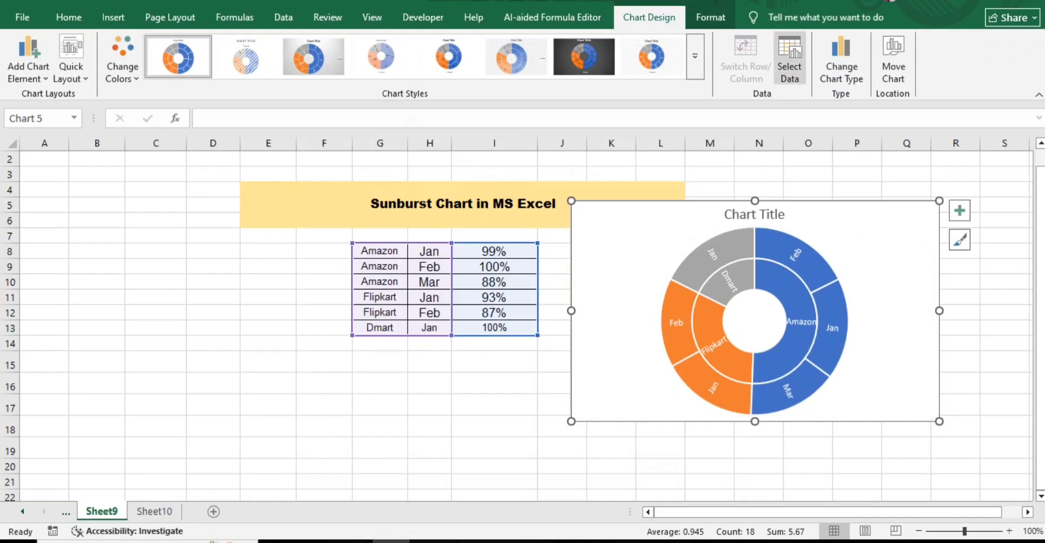
- Clear the chart's data range, reselect the full table as =Sheet9!$G$8:$I$13 and apply it
left_click(790, 58)
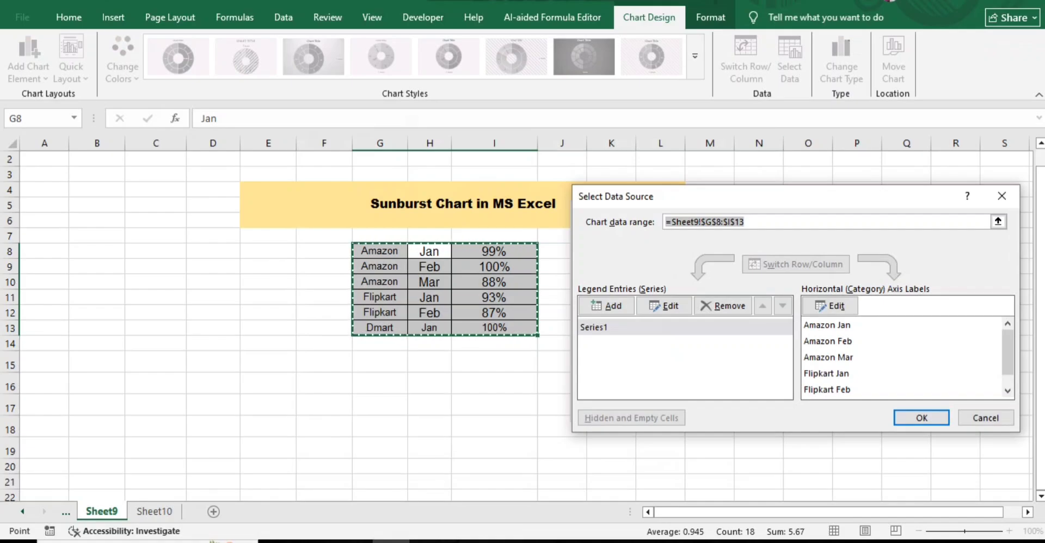
left_click(745, 221)
left_click_drag(745, 222, 665, 221)
left_click(745, 222)
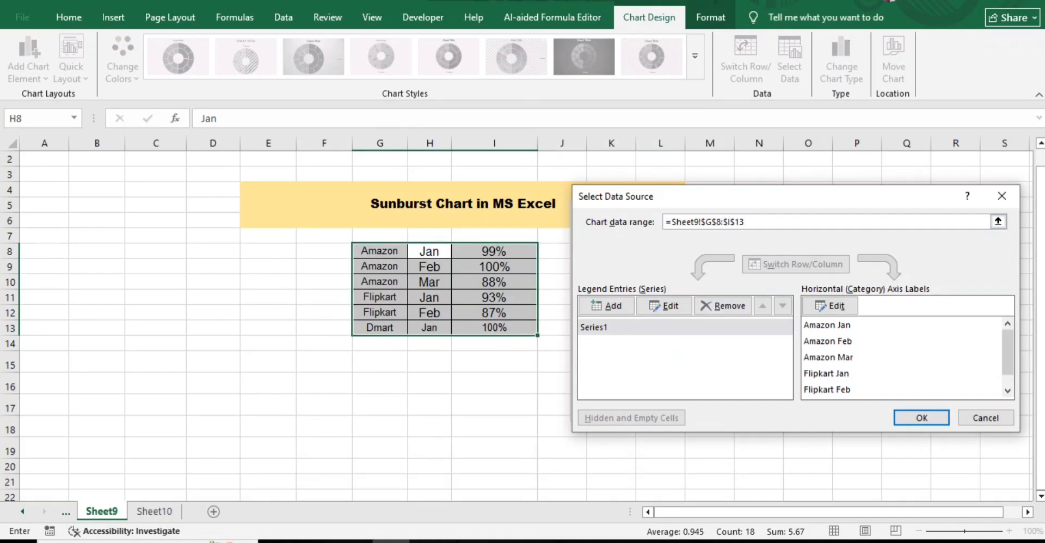
key("BackSpace")
key("BackSpace")
key("BackSpace")
key("BackSpace")
key("BackSpace")
key("BackSpace")
key("BackSpace")
key("BackSpace")
key("BackSpace")
key("BackSpace")
key("BackSpace")
key("BackSpace")
key("BackSpace")
key("BackSpace")
key("BackSpace")
key("BackSpace")
key("BackSpace")
key("BackSpace")
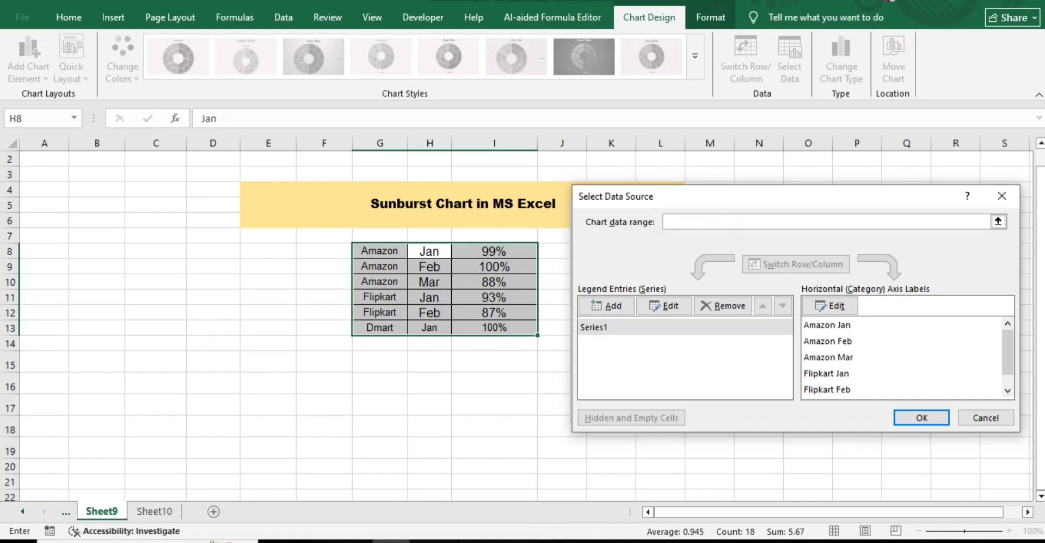
left_click_drag(379, 251, 522, 329)
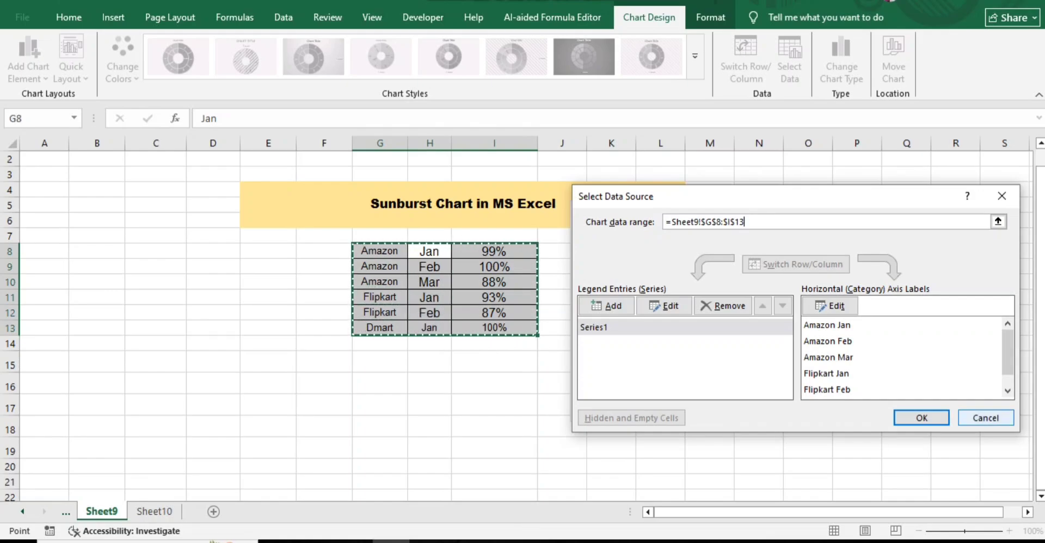
left_click(921, 418)
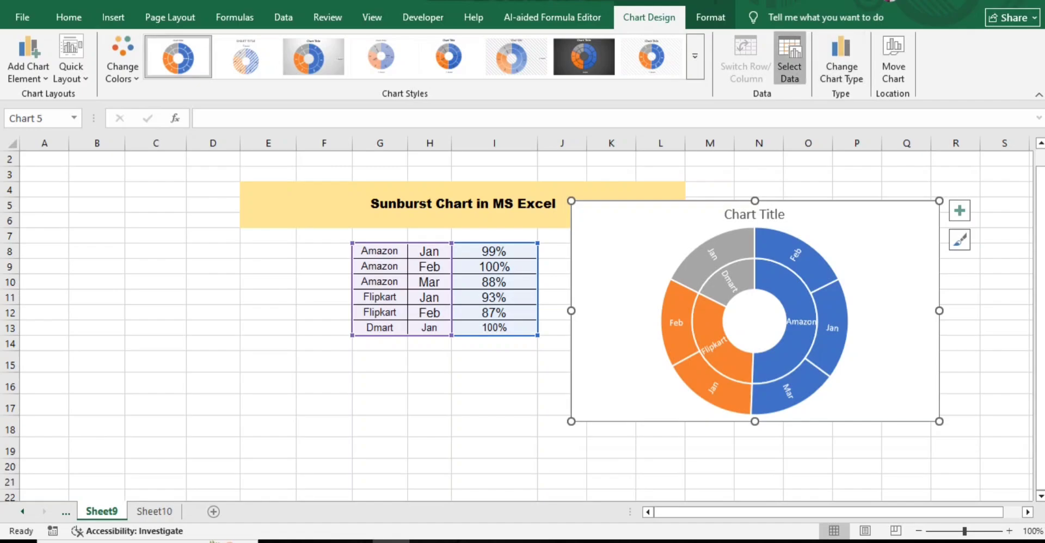
- Set the chart's horizontal axis label range to G8:I13 so the labels include the percentage column
left_click(790, 60)
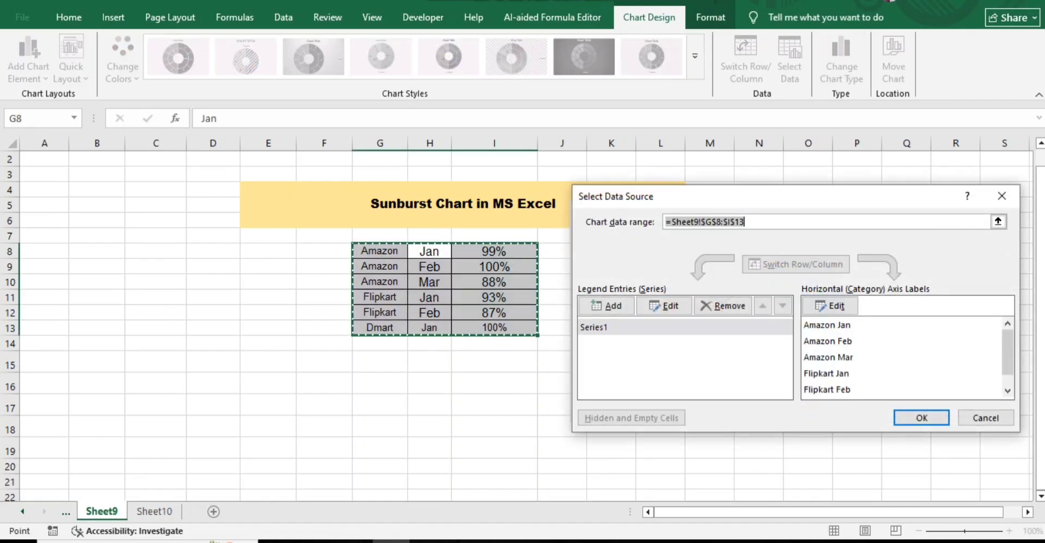
left_click(830, 306)
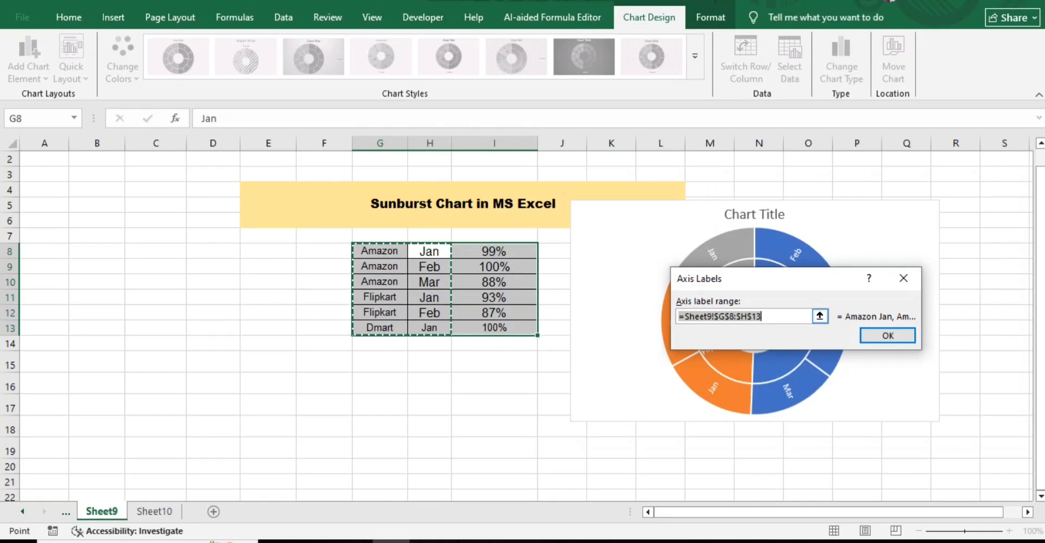
key("BackSpace")
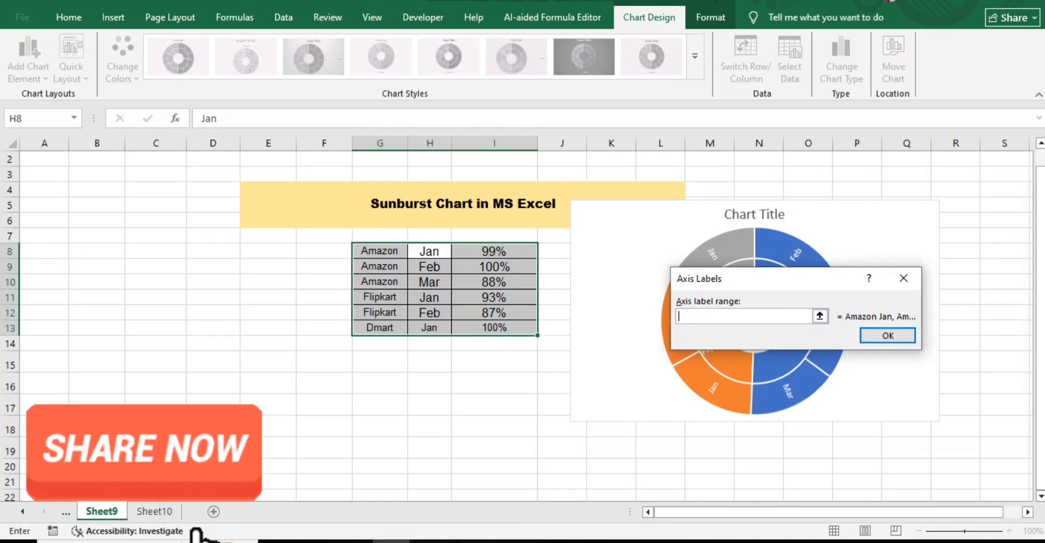
left_click_drag(379, 251, 495, 327)
key("Return")
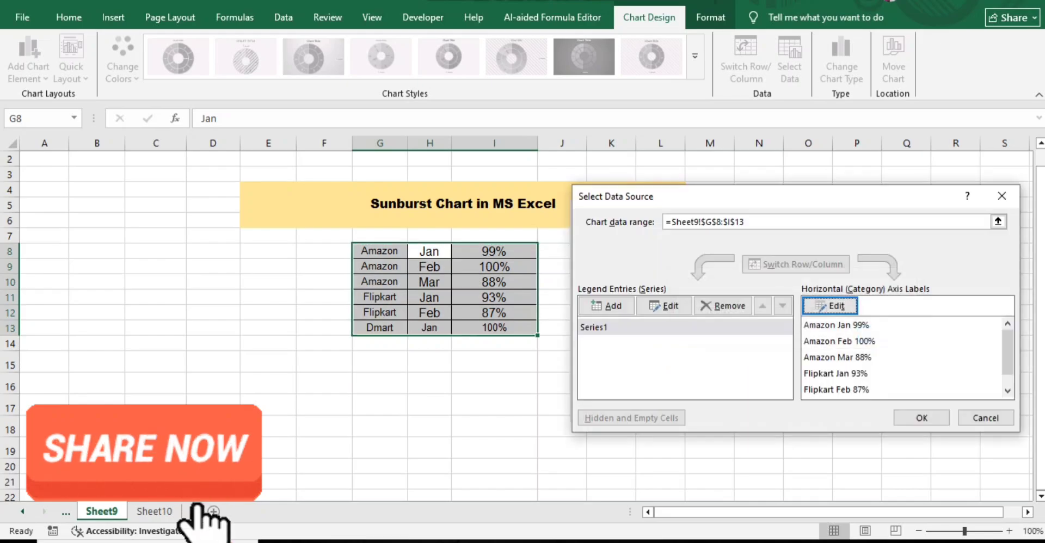
key("Return")
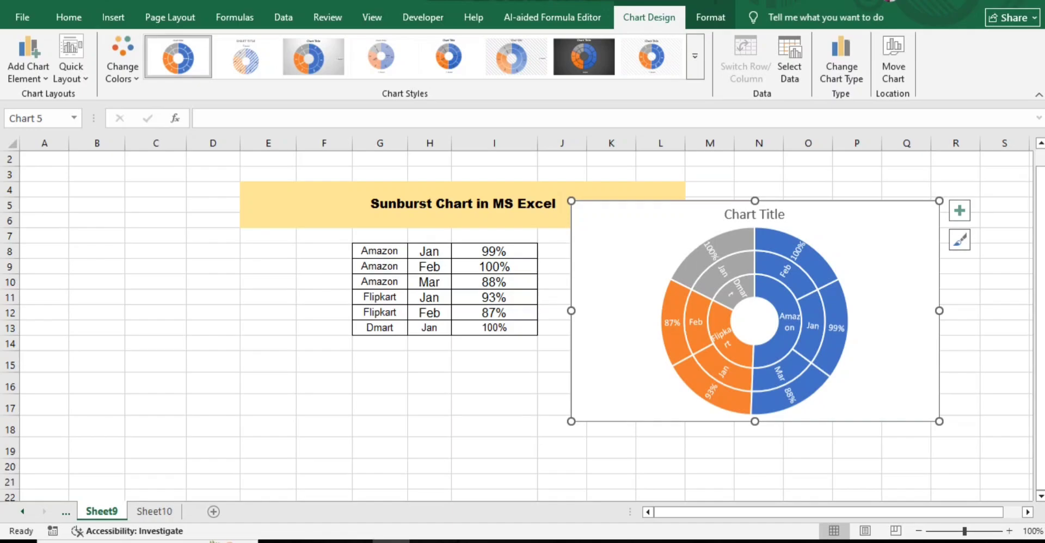
- Examine the sunburst chart's ring segments and data labels against the table
left_click(736, 290)
left_click(732, 376)
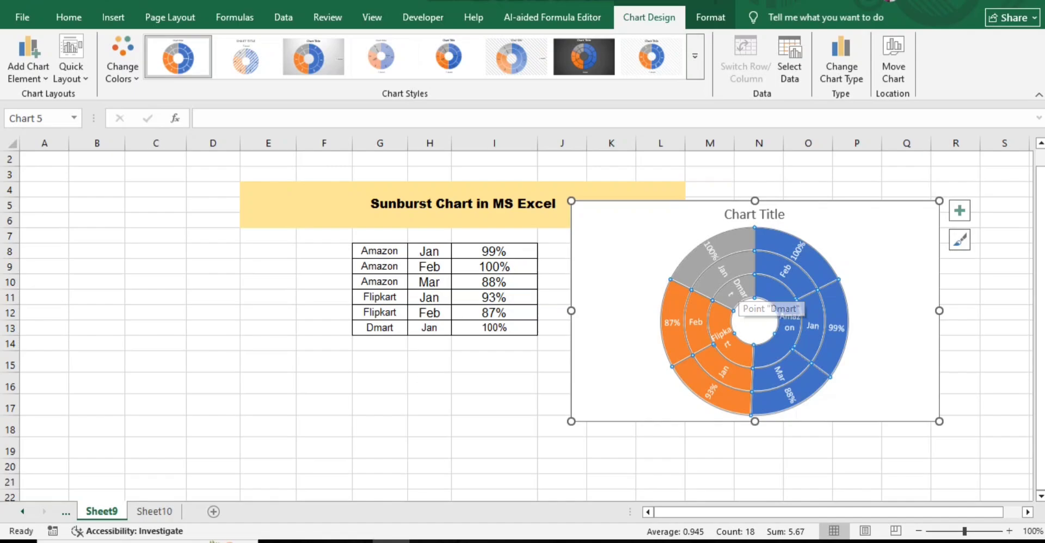
left_click(724, 273)
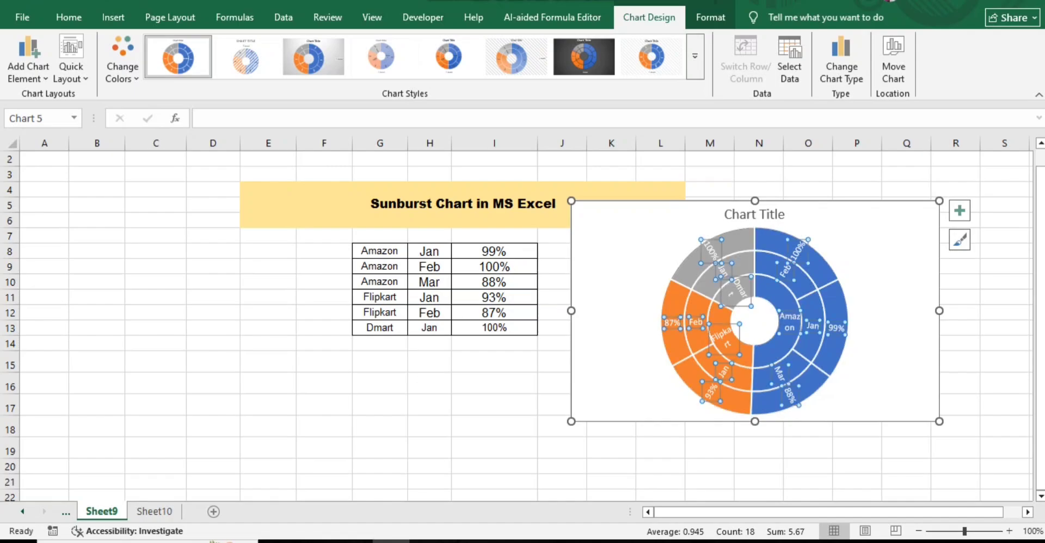
key("Escape")
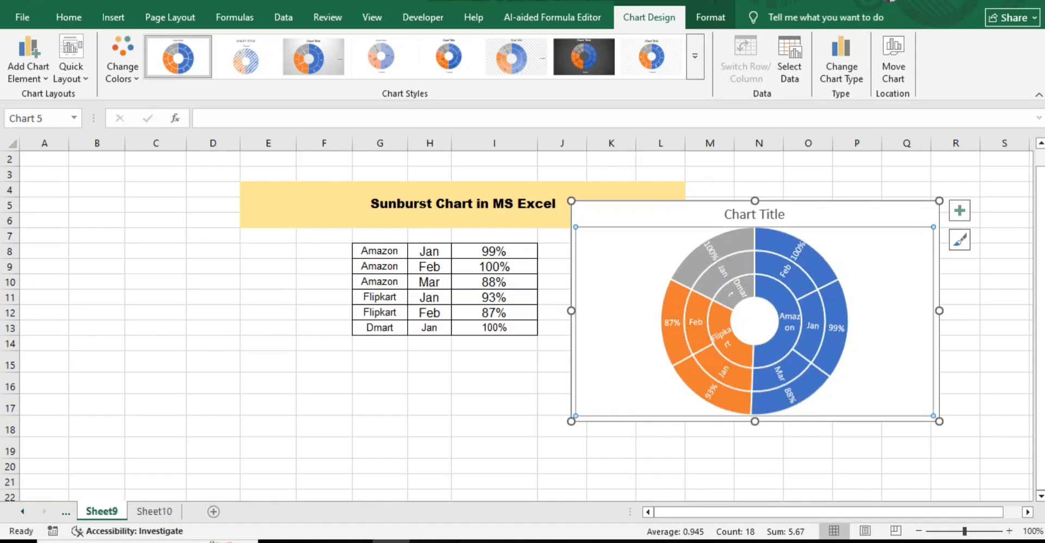
left_click(494, 343)
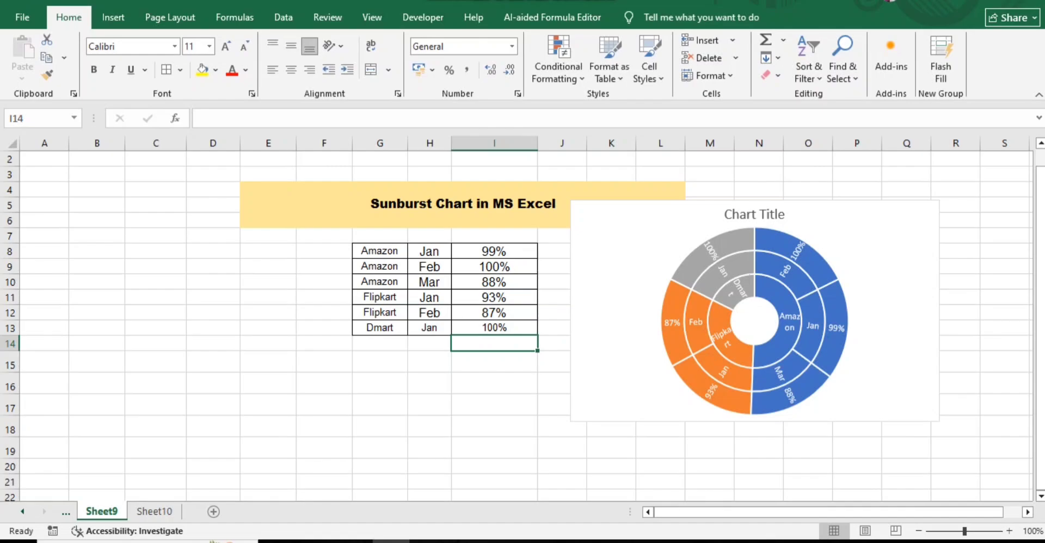
left_click(627, 305)
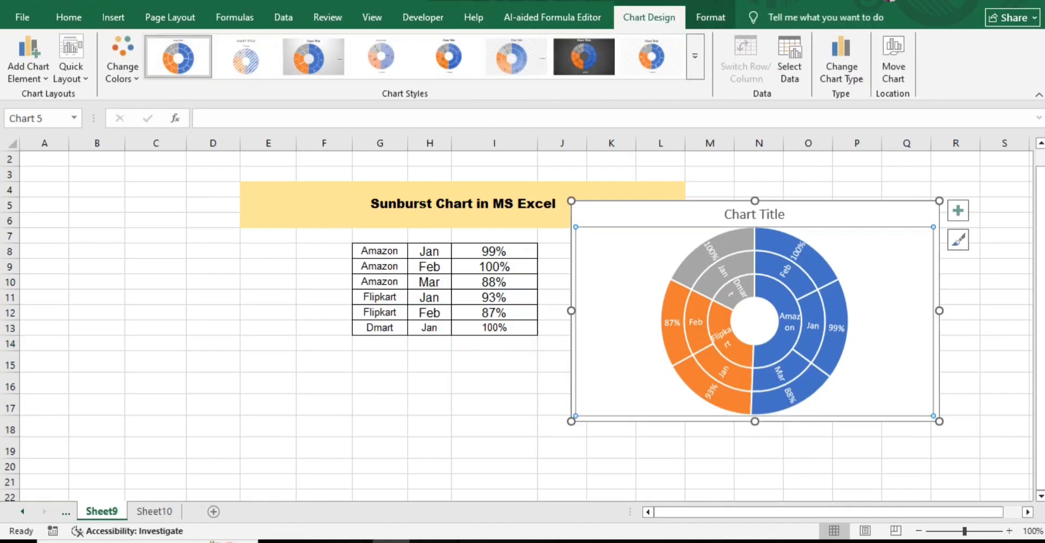
key("Escape")
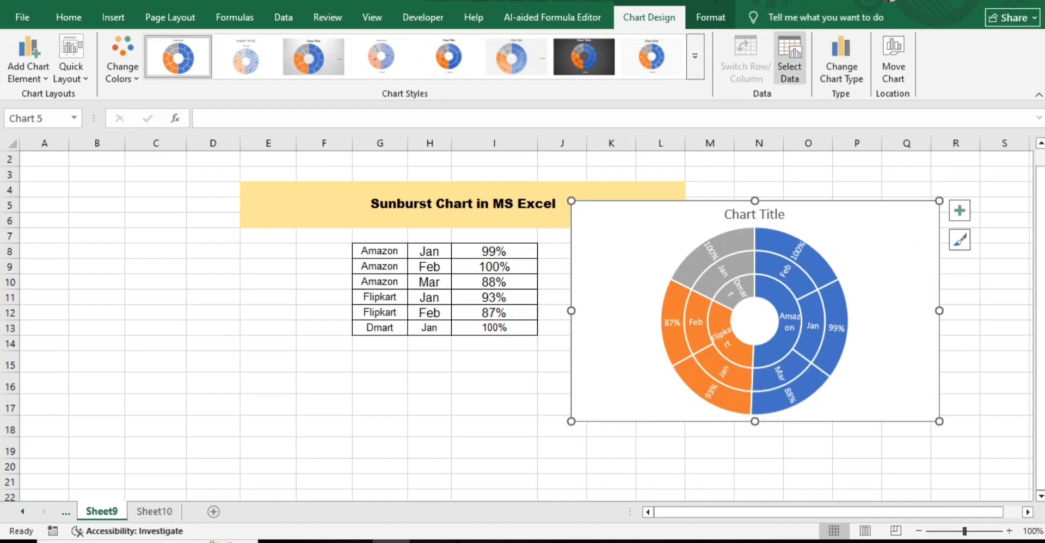
- Review the axis label range in the chart's data source settings and close them without changes
left_click(790, 65)
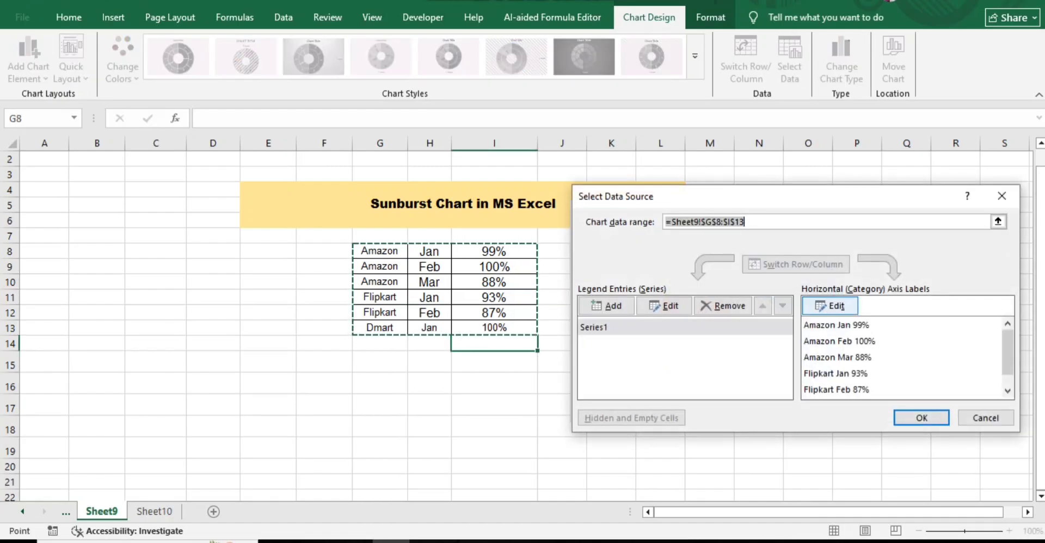
left_click(830, 306)
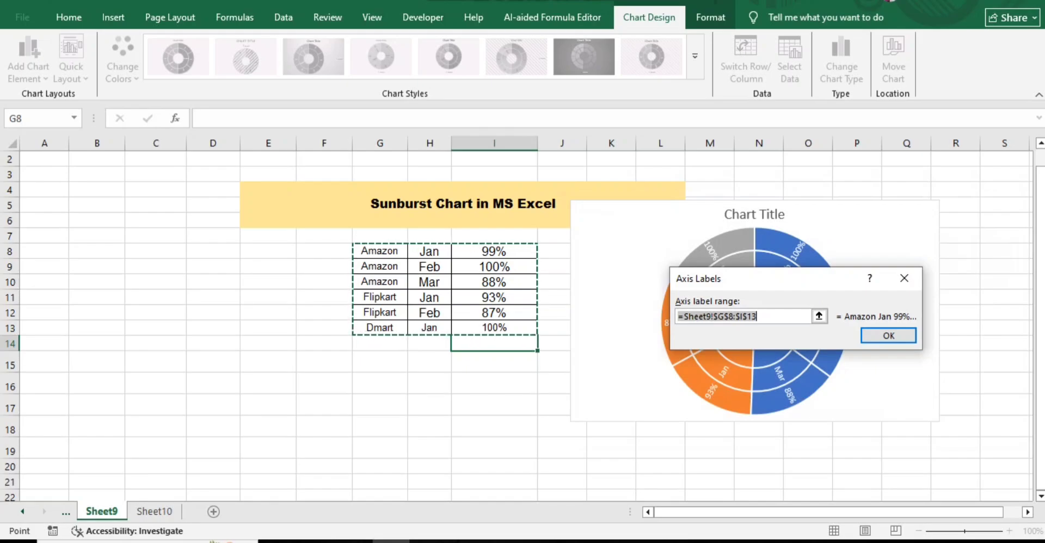
key("Return")
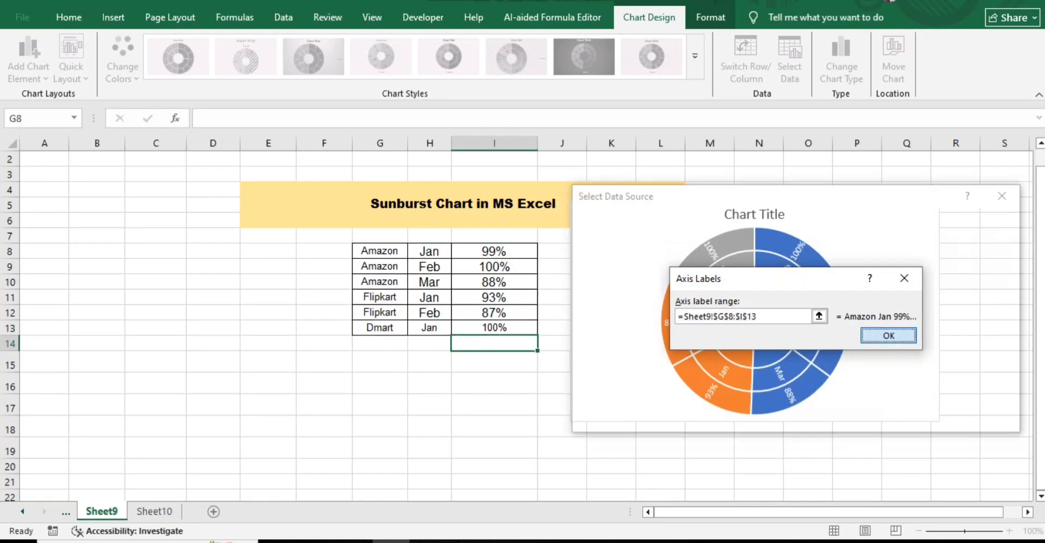
left_click(986, 417)
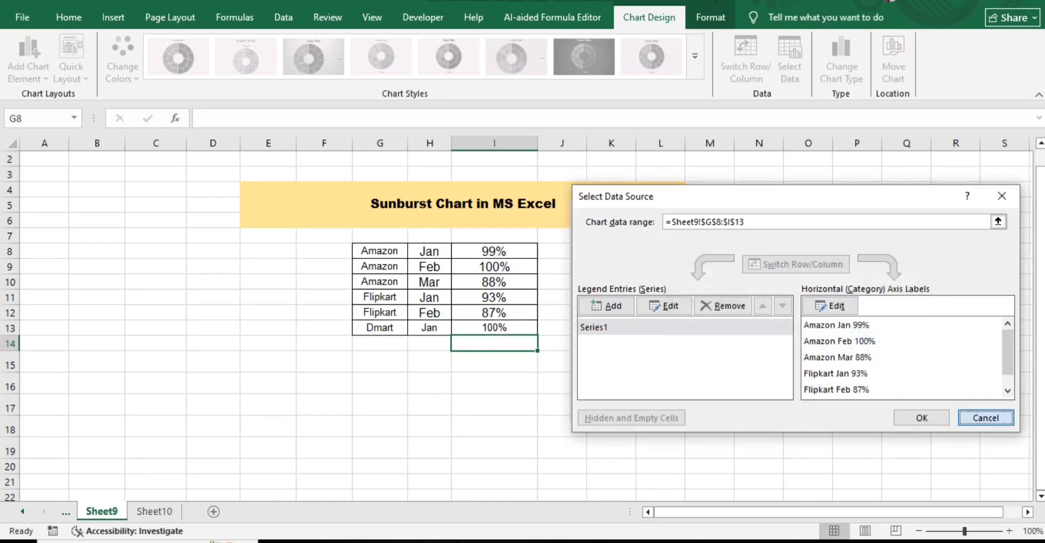